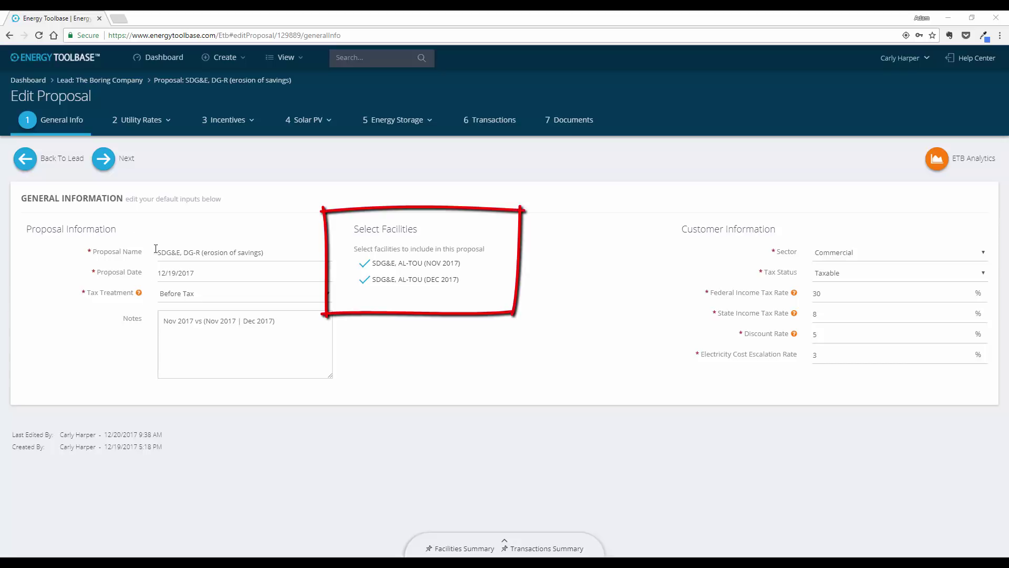
- Open the utility rates of the SDG&E, AL-TOU (NOV 2017) facility and pin the facilities and transactions summaries
left_click(121, 166)
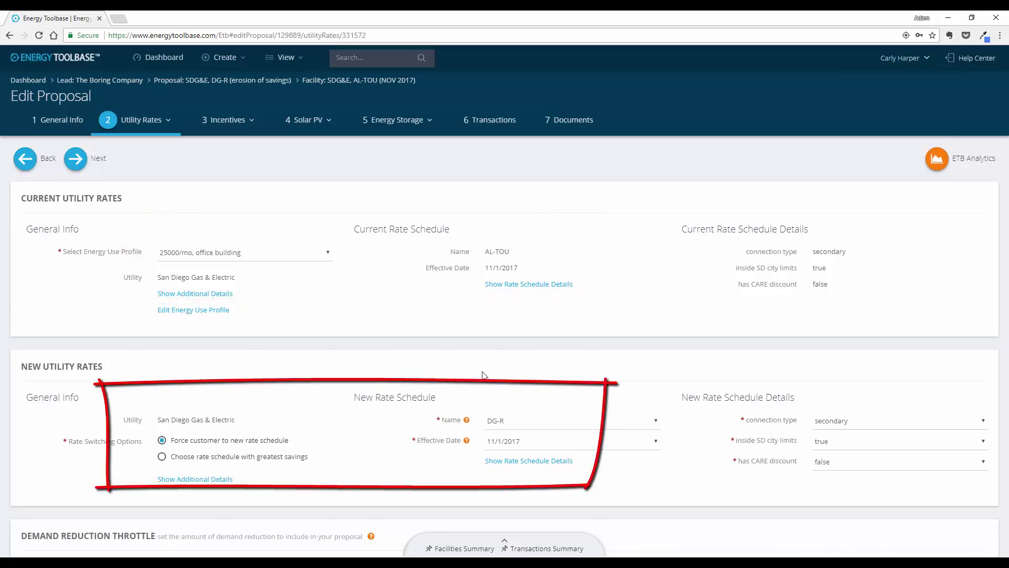
mouse_move(484, 549)
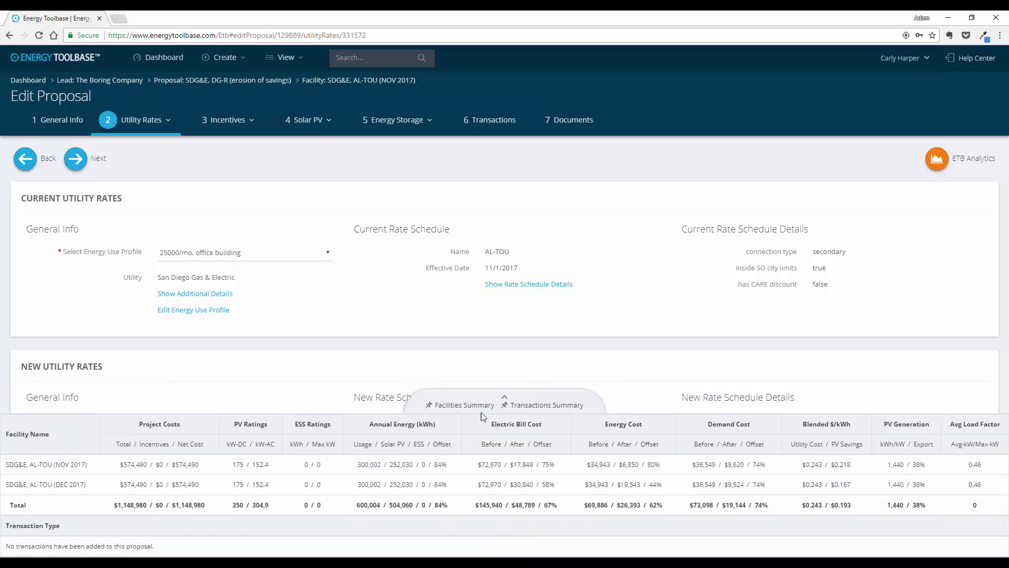
left_click(481, 410)
left_click(522, 410)
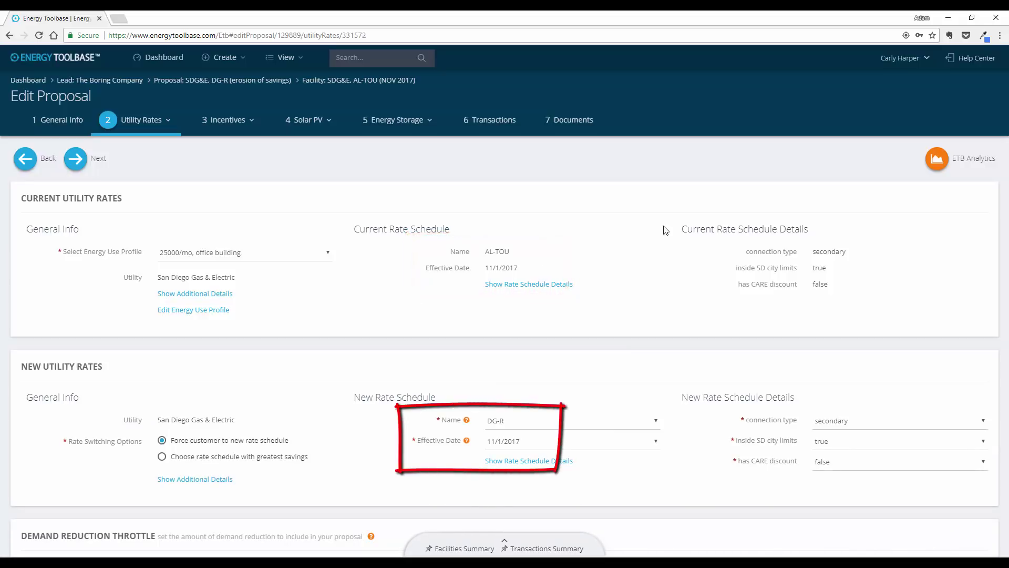
- Go to the utility rates of the SDG&E, AL-TOU (DEC 2017) facility and pin both summaries to compare the bill costs
left_click(76, 159)
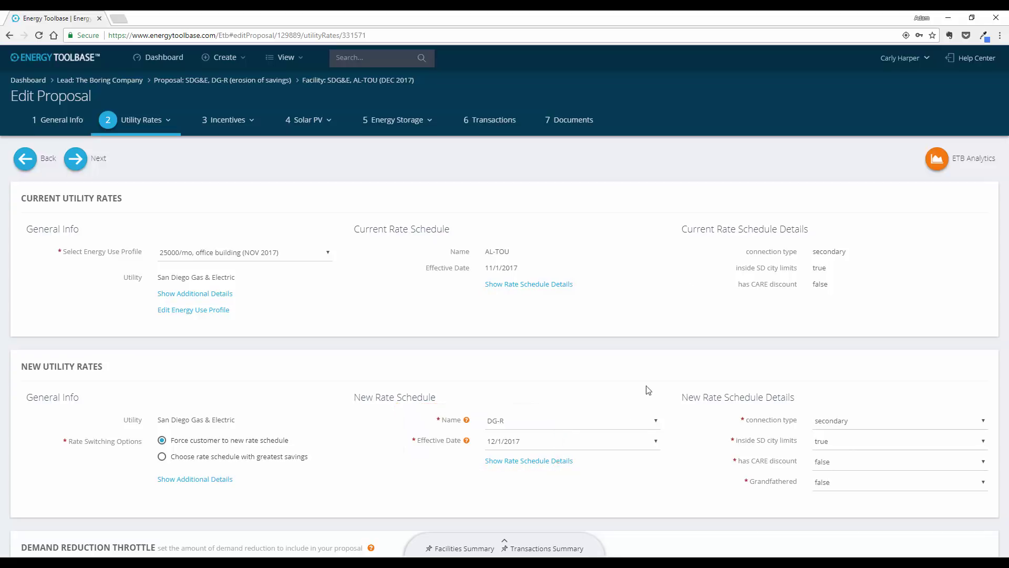
left_click(504, 544)
left_click(463, 405)
left_click(542, 404)
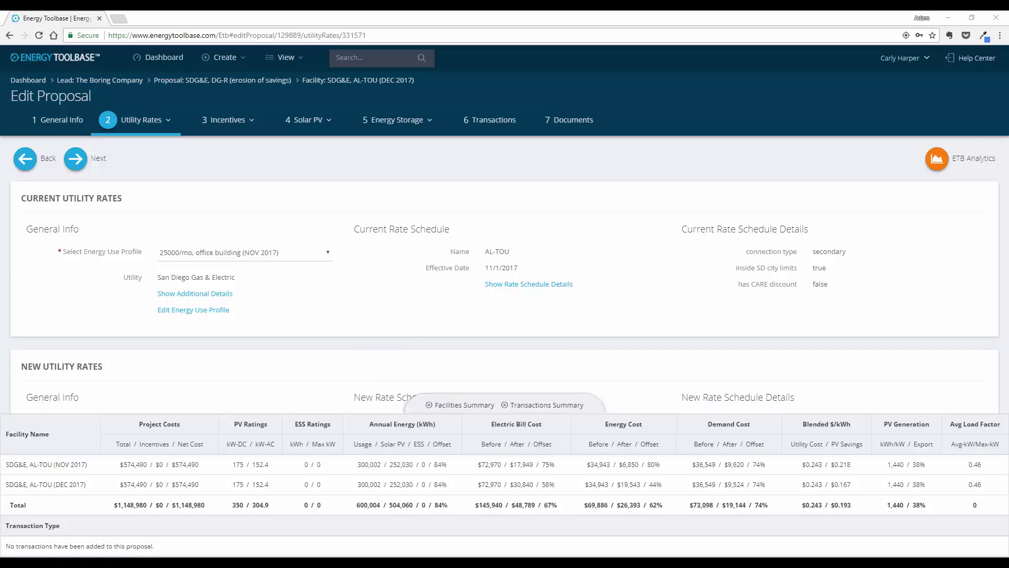
left_click(683, 464)
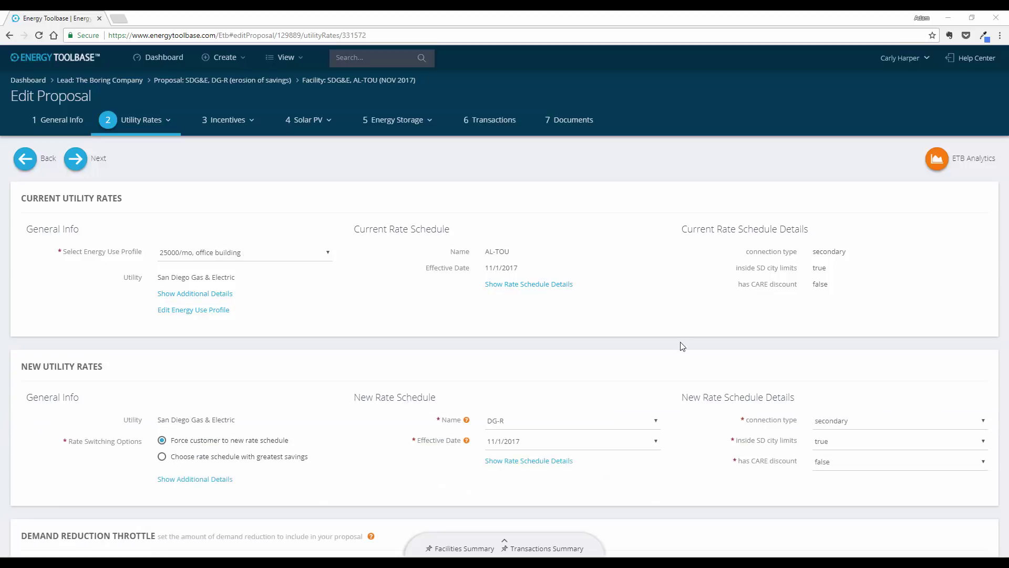
- View the NOV 2017 demand profile in ETB Analytics for about June 19 to 23, with only Energy Cost DG-R in the cost chart
left_click(957, 166)
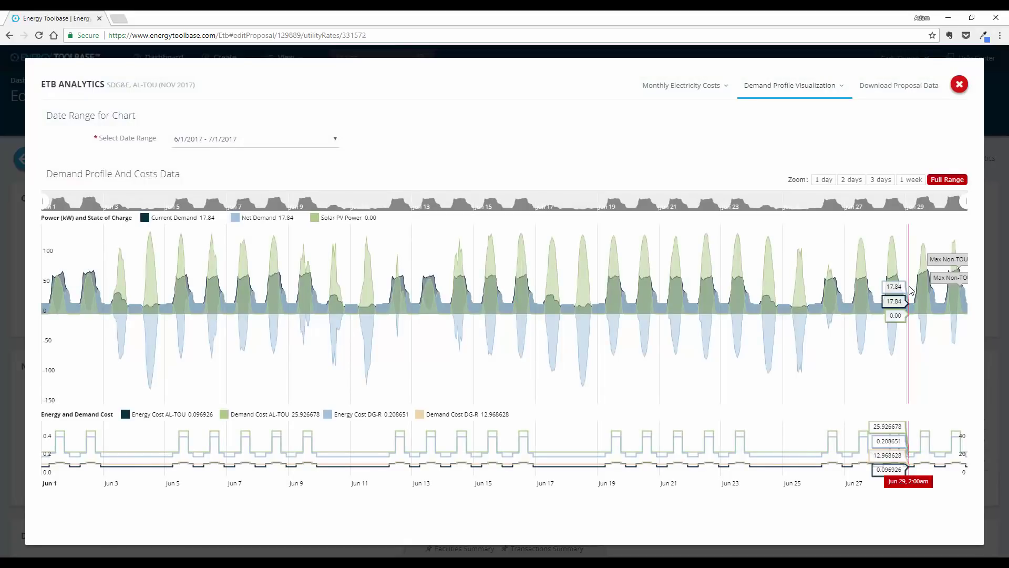
left_click_drag(595, 297, 763, 315)
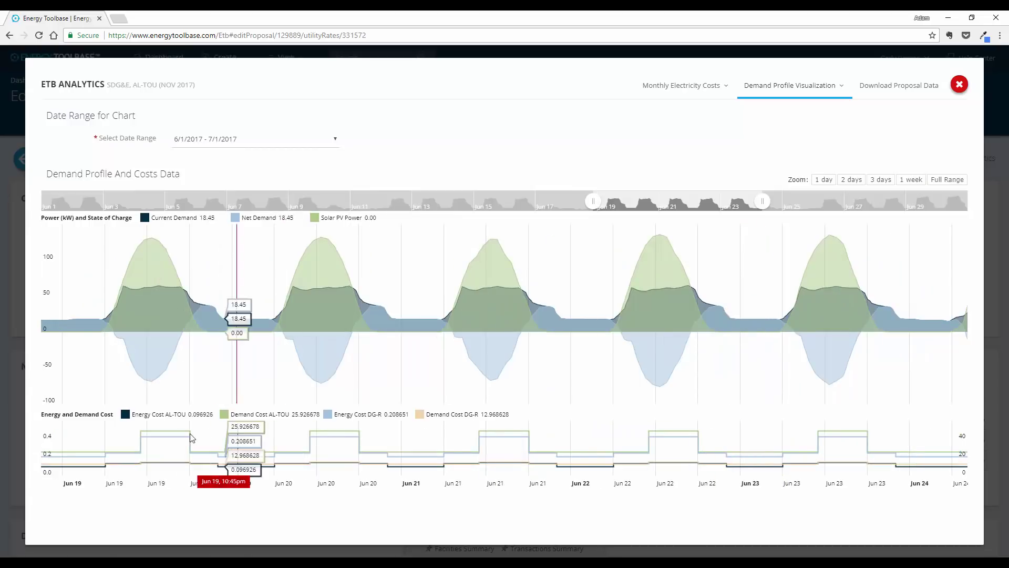
left_click(158, 415)
left_click(258, 417)
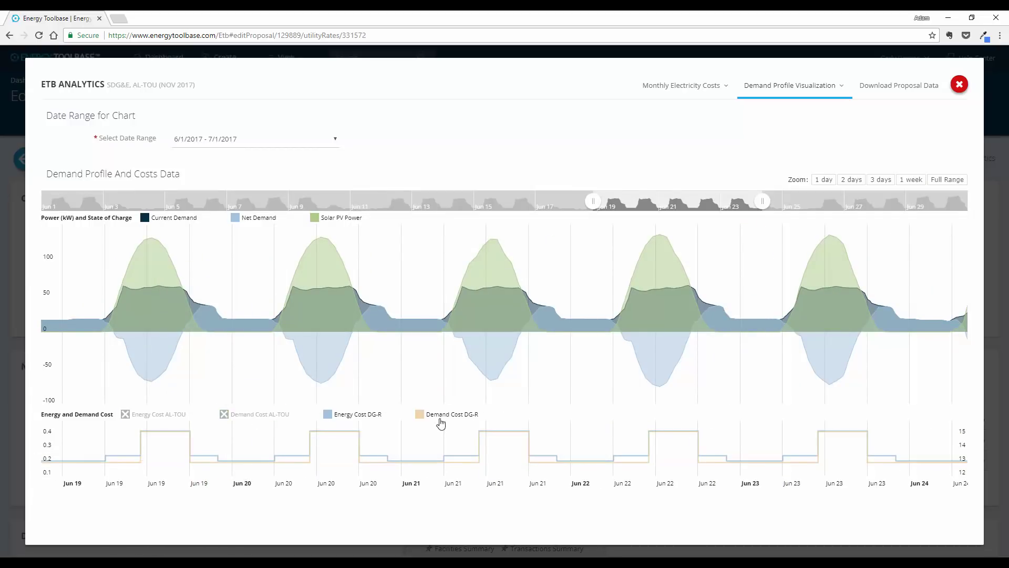
left_click(450, 416)
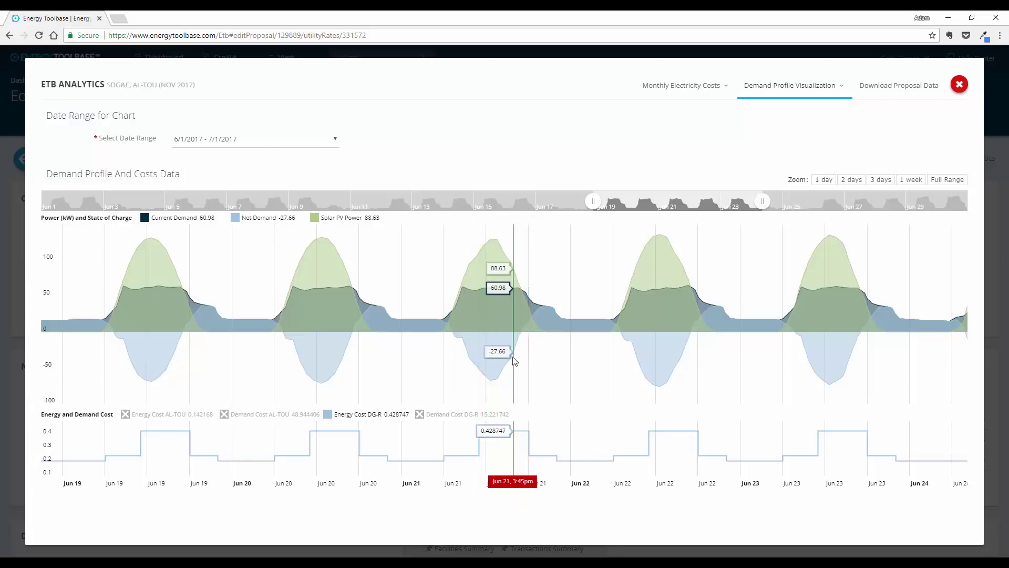
- View the DEC 2017 facility's demand profile for about June 19 to 23, hiding both AL-TOU costs and Demand Cost DG-R
left_click(814, 89)
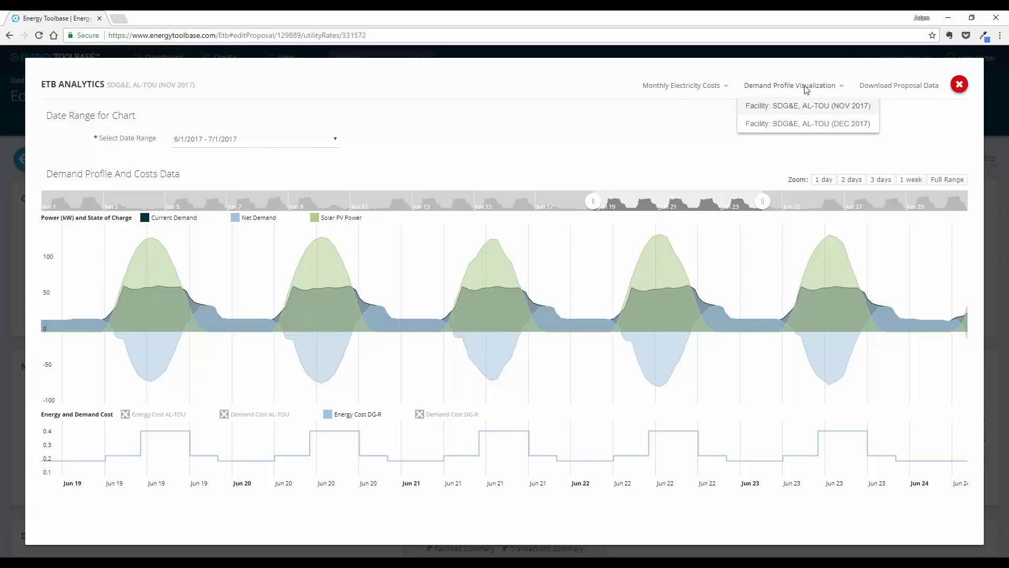
left_click(812, 124)
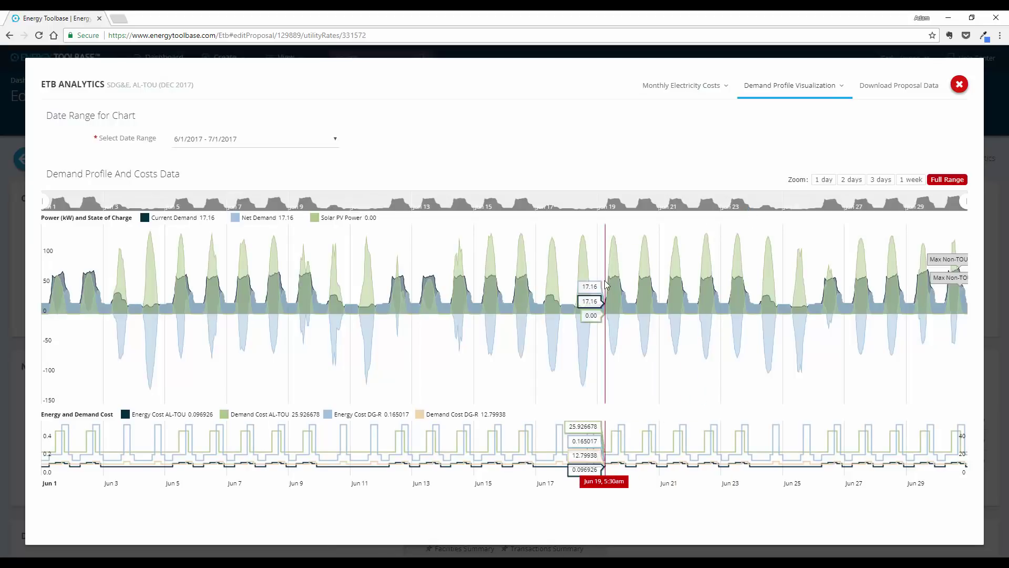
left_click_drag(592, 293, 763, 293)
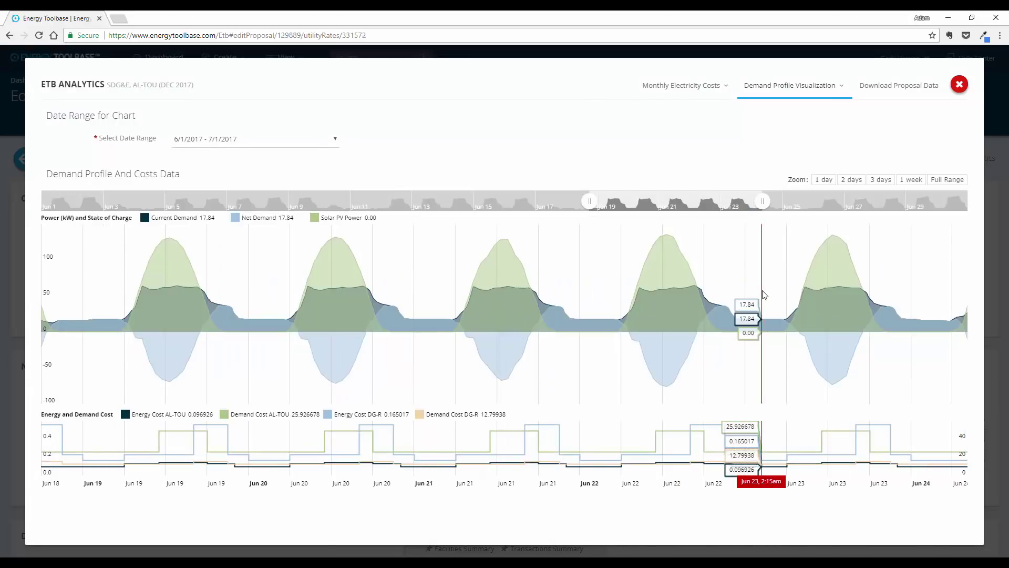
left_click(179, 415)
left_click(237, 415)
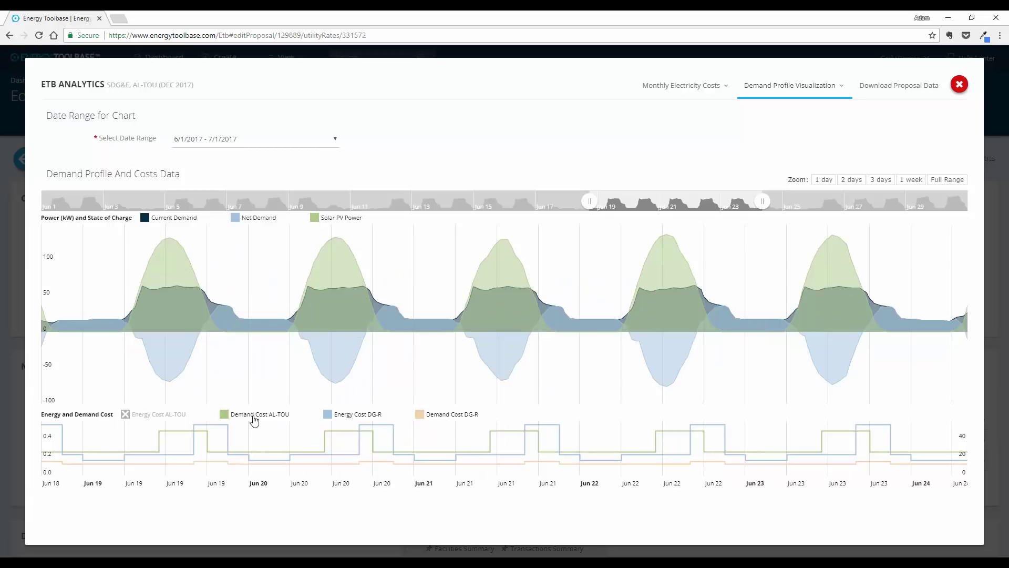
left_click(432, 415)
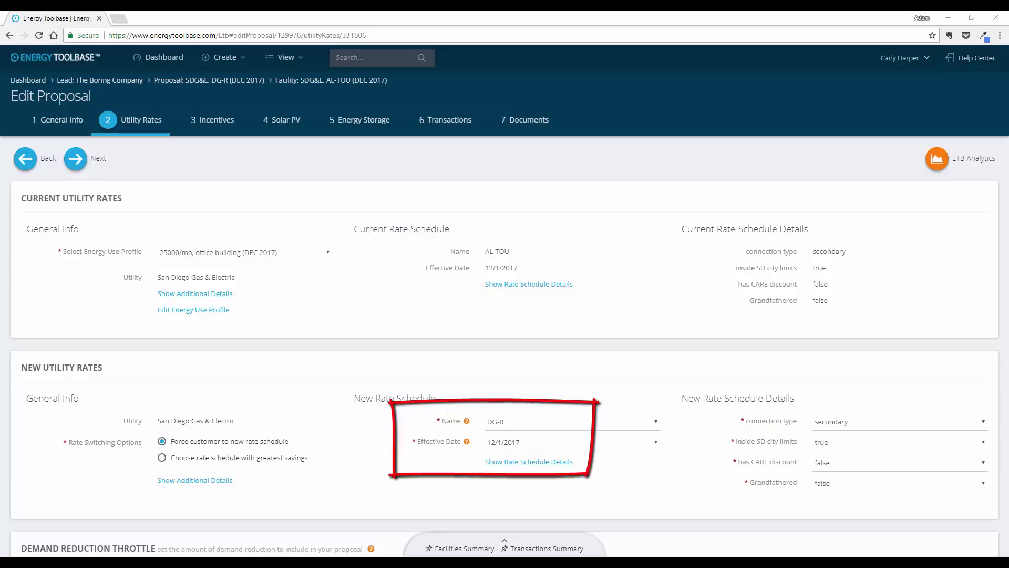
- Review the facilities and transactions summaries in the SDG&E, DG-R (DEC 2017) proposal, pinning them and finally unpinning the facilities summary
left_click(462, 549)
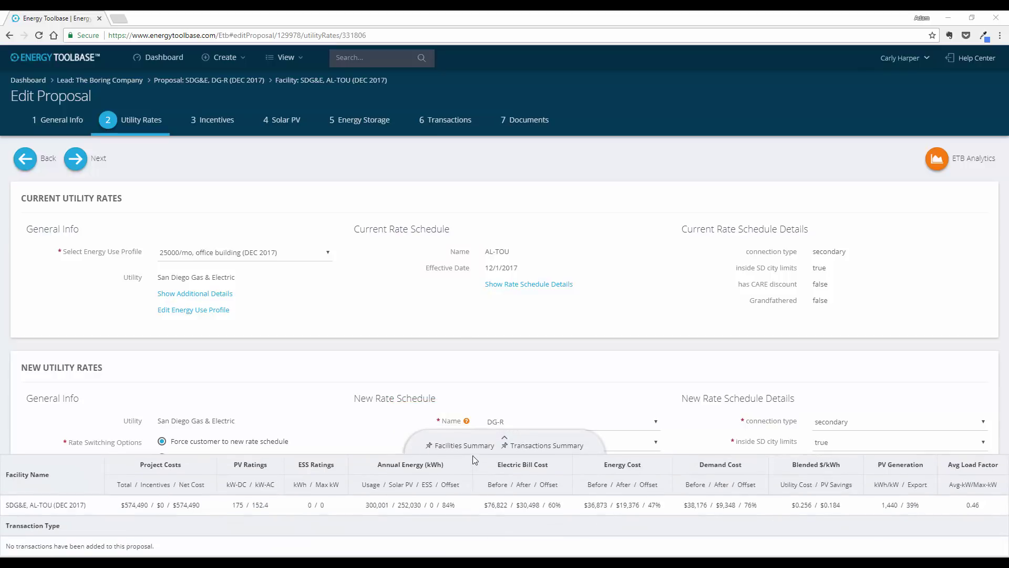
left_click(531, 446)
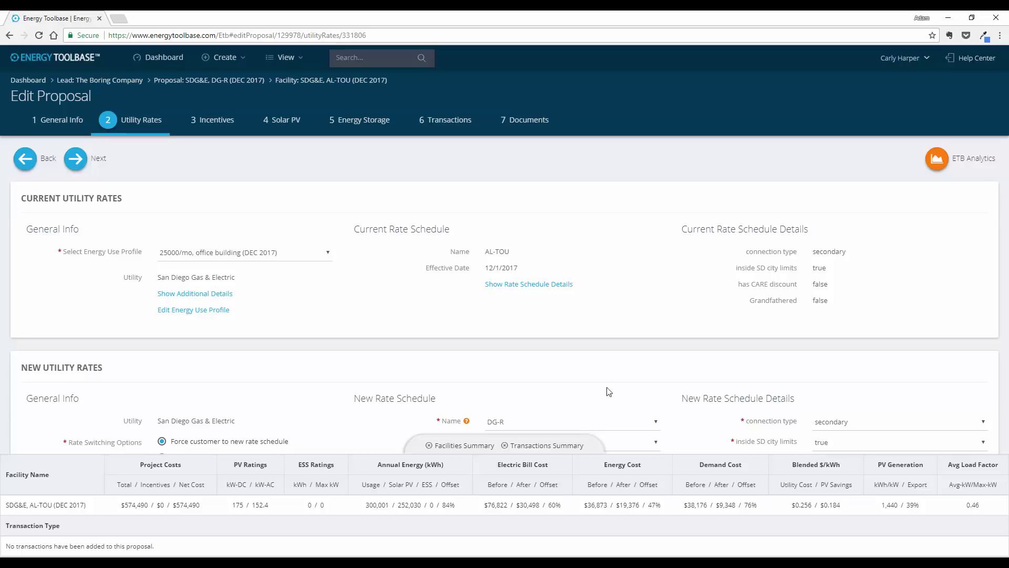
left_click(466, 445)
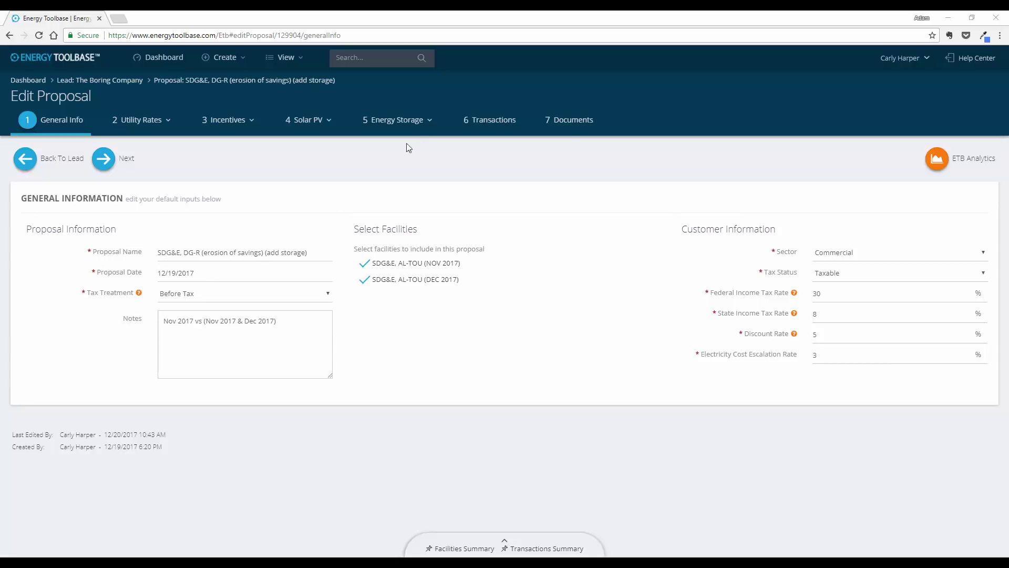
- Review the DEC 2017 facility's energy storage settings without changes and zoom its June demand profile to about June 19 to 25
left_click(419, 127)
left_click(437, 163)
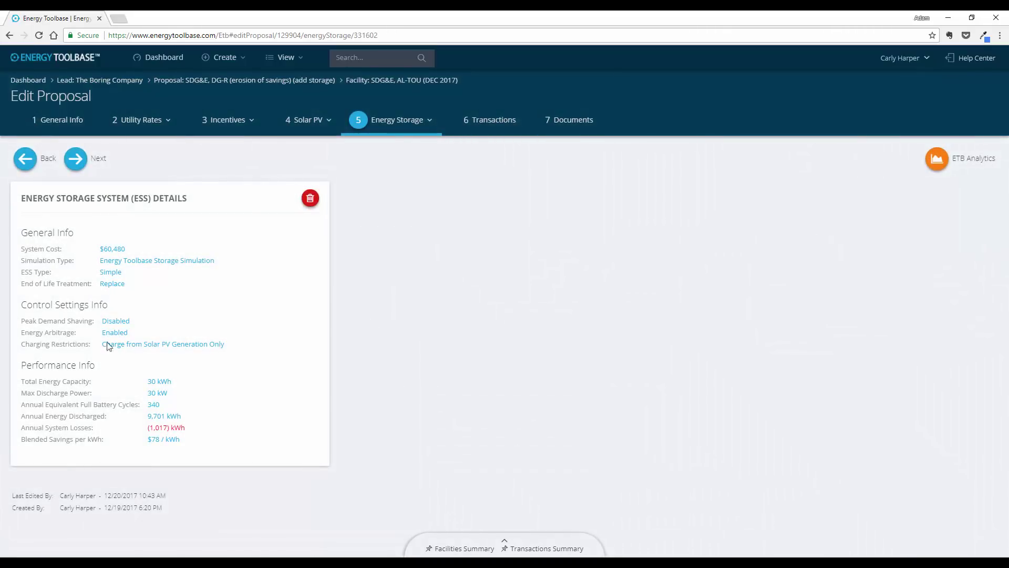
left_click(159, 393)
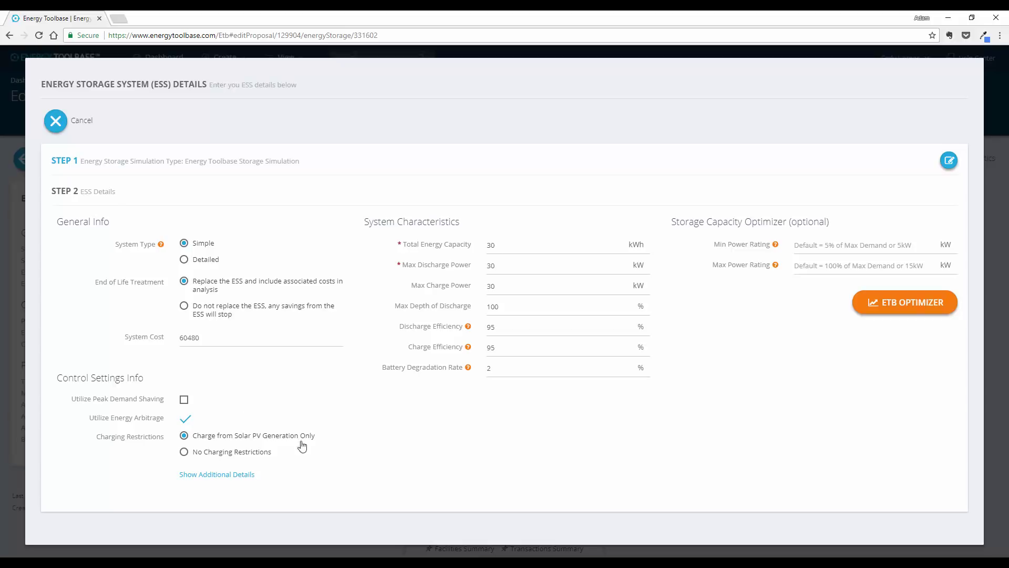
left_click(80, 122)
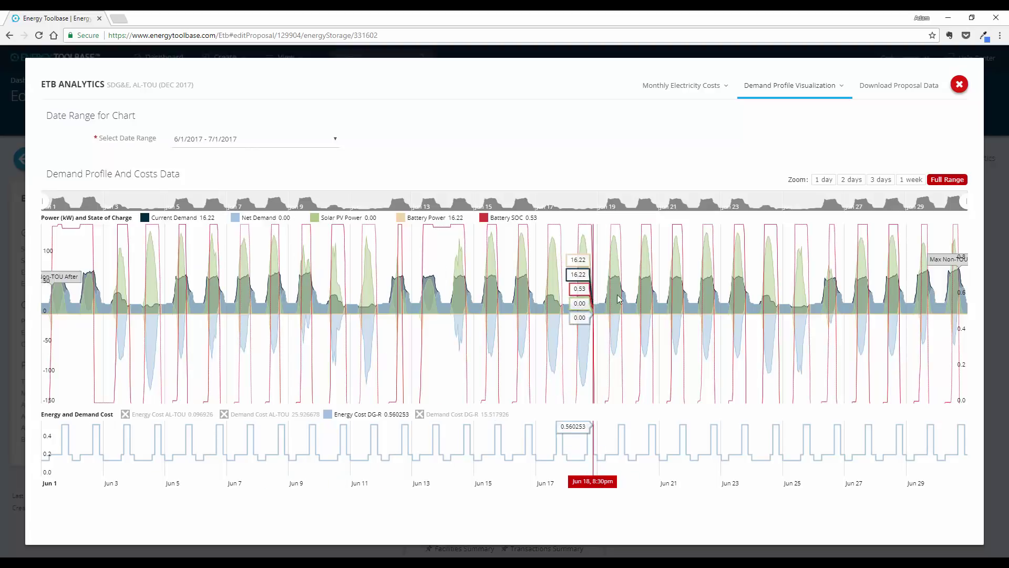
left_click_drag(593, 298, 814, 297)
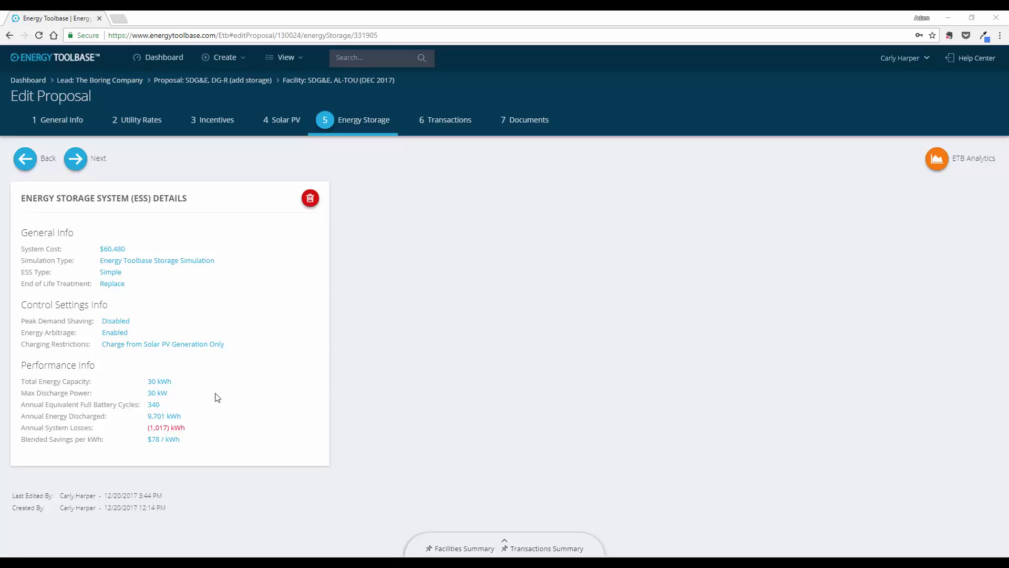
- Enable peak demand shaving for the DEC 2017 facility's energy storage system in the SDG&E, DG-R (add storage) proposal and save
left_click(156, 394)
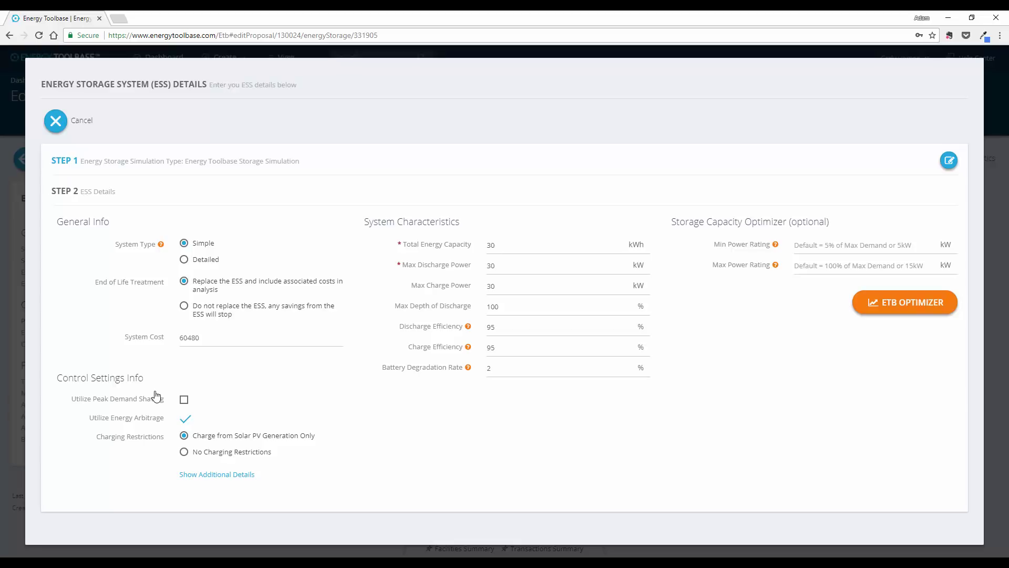
left_click(184, 400)
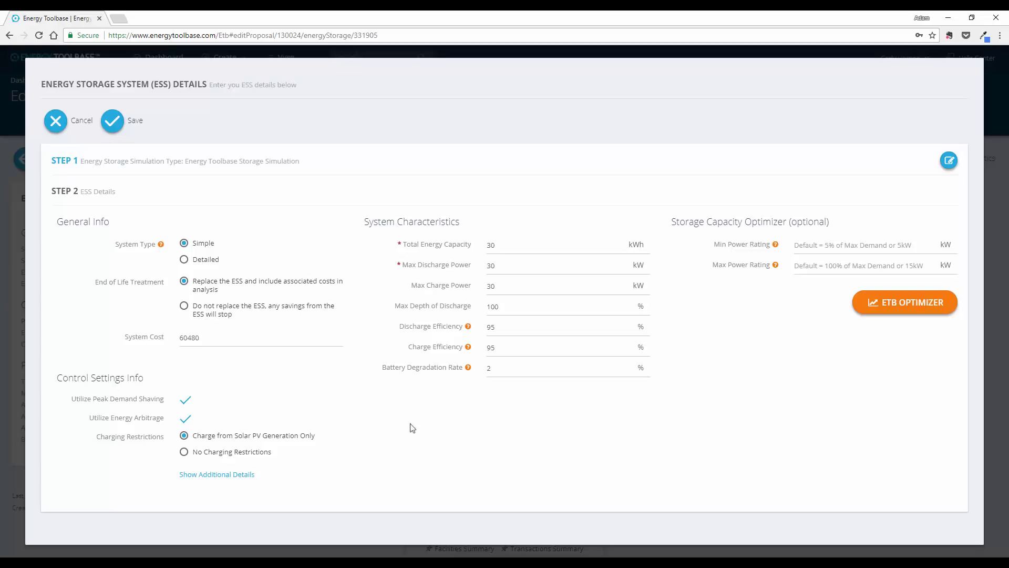
left_click(112, 122)
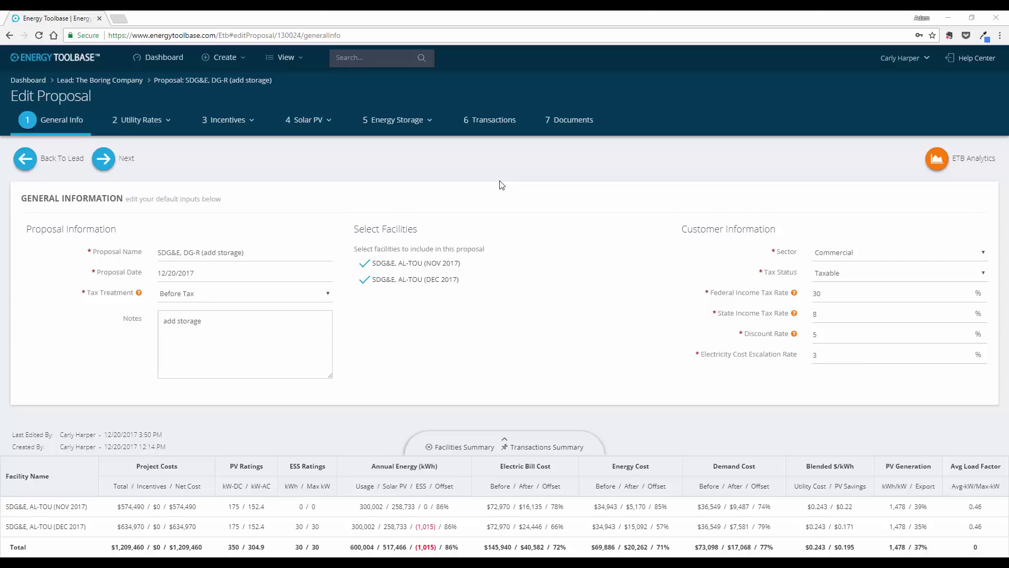
- Open the energy storage system details of the SDG&E, AL-TOU (DEC 2017) facility for editing
left_click(417, 131)
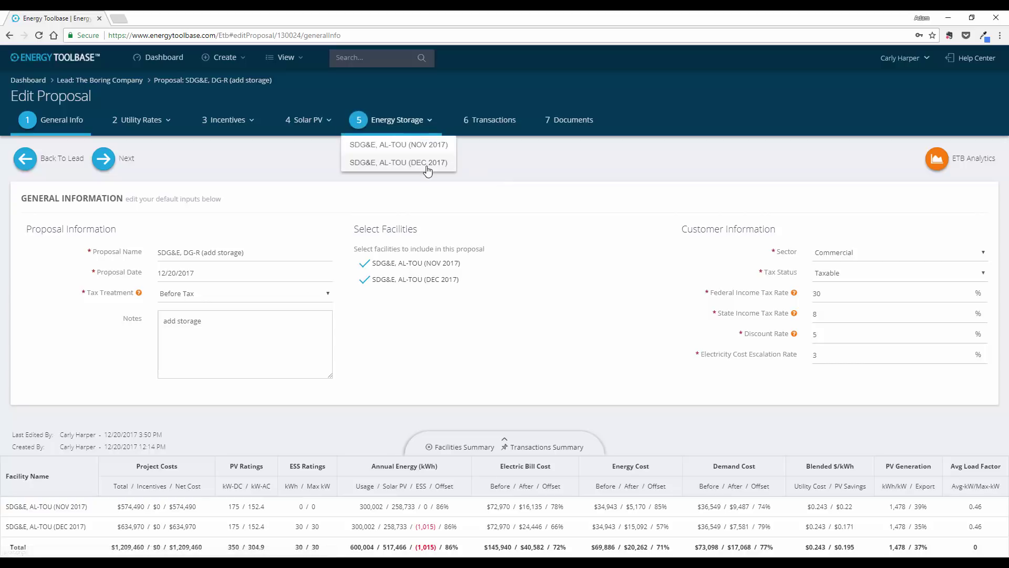
left_click(426, 163)
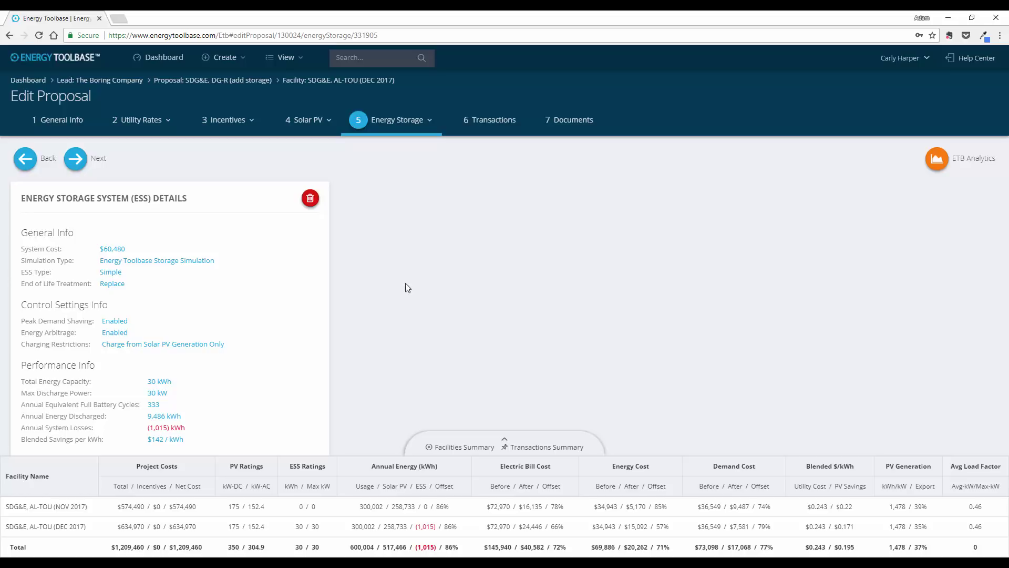
left_click(187, 394)
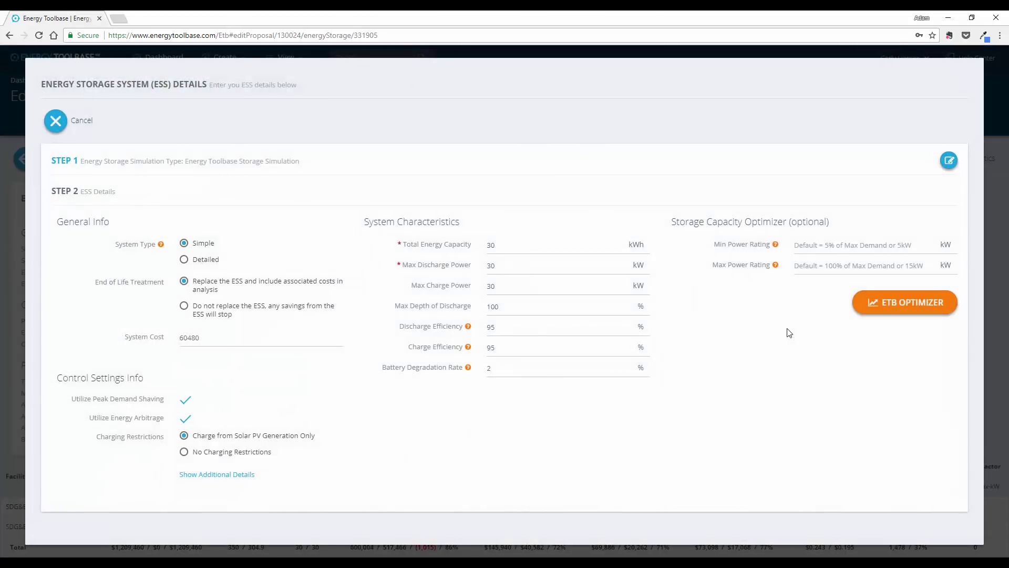